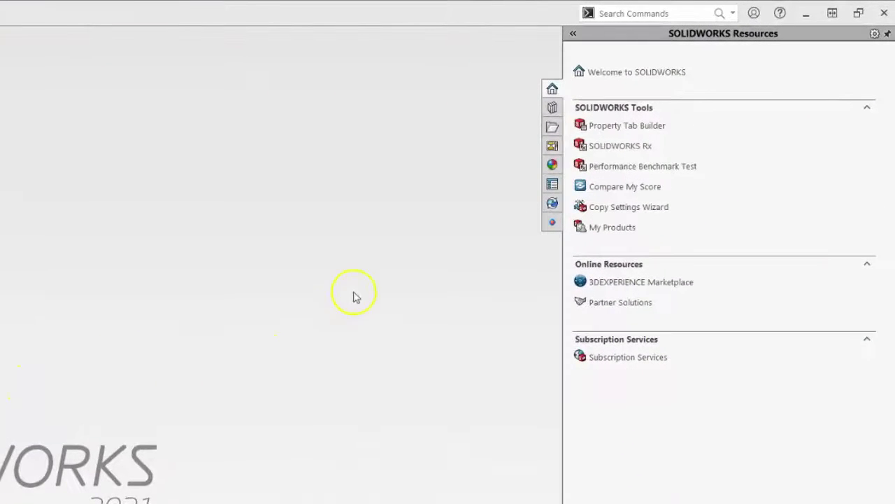
# - Start creating a new project from the DriveWorks Solo captured models pane
pyautogui.click(552, 222)
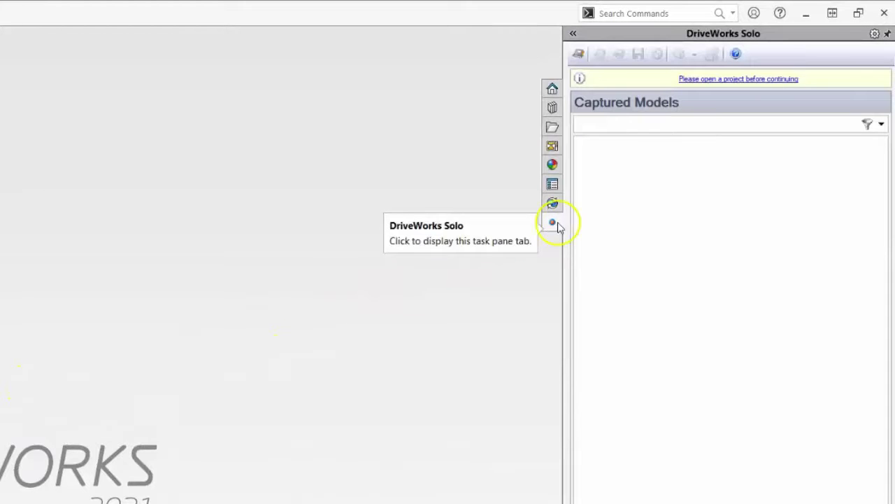
pyautogui.click(733, 79)
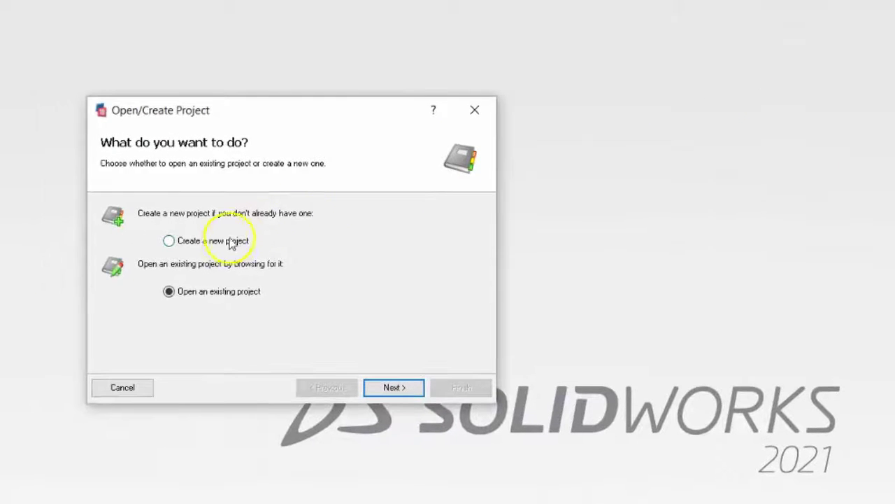
pyautogui.click(231, 242)
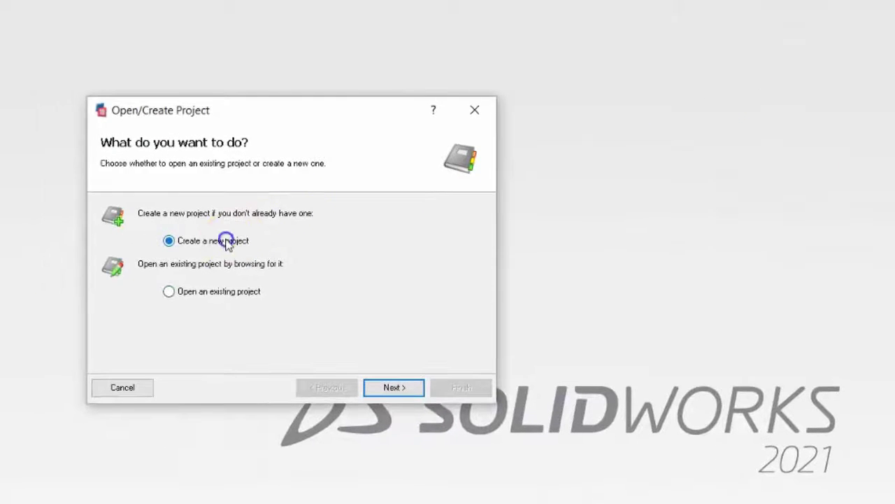
pyautogui.click(393, 388)
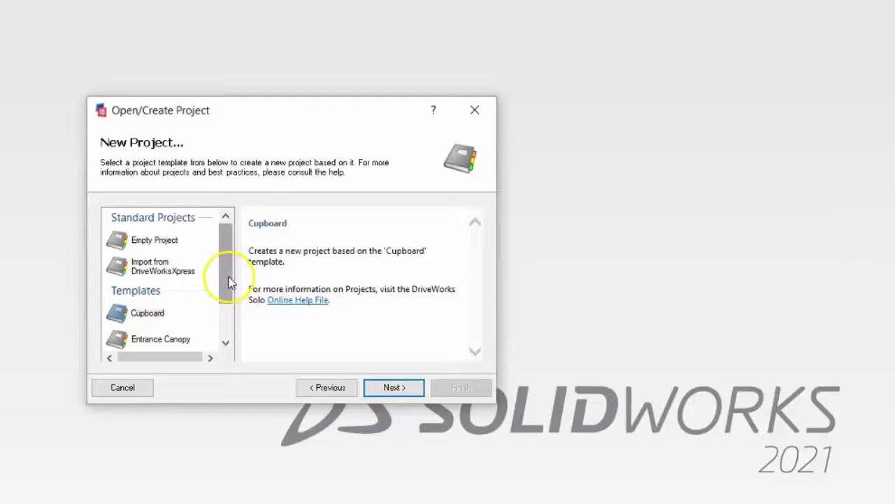
# - Build the Roller Shutter Door project from the RollerShutterDoor-DriveWorksSolo template
pyautogui.moveTo(226, 280); pyautogui.dragTo(226, 334)
pyautogui.click(154, 339)
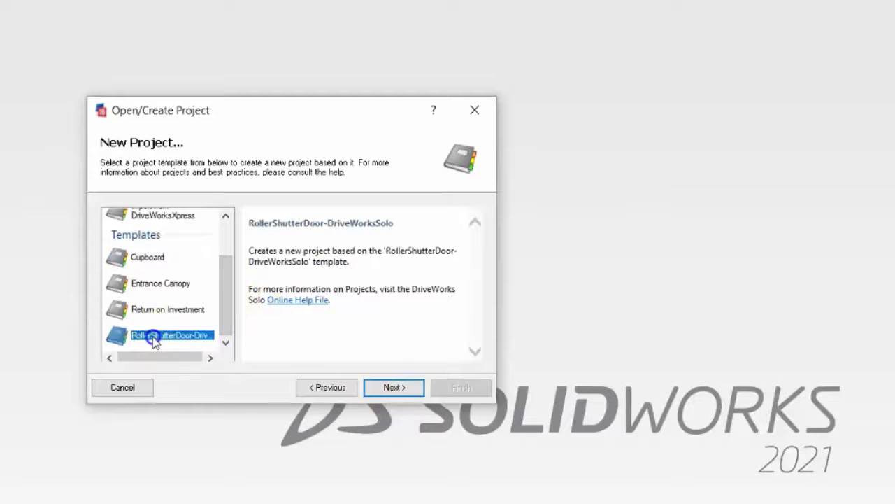
pyautogui.click(392, 388)
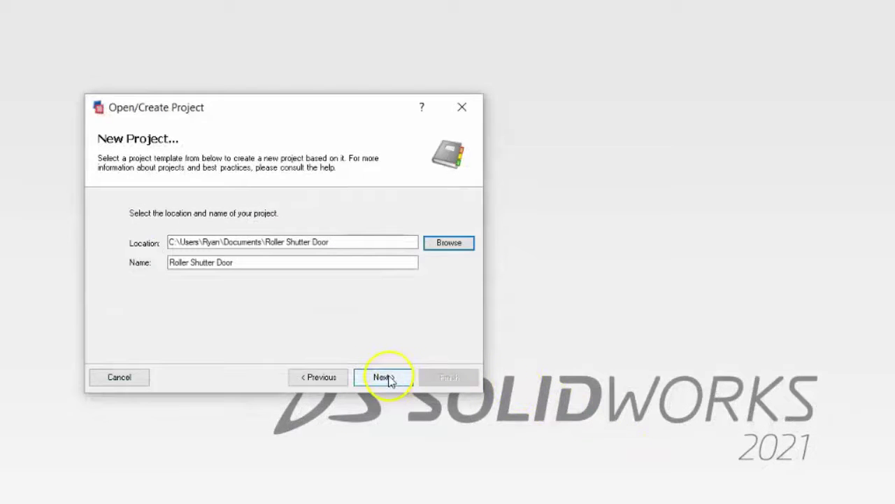
pyautogui.click(391, 378)
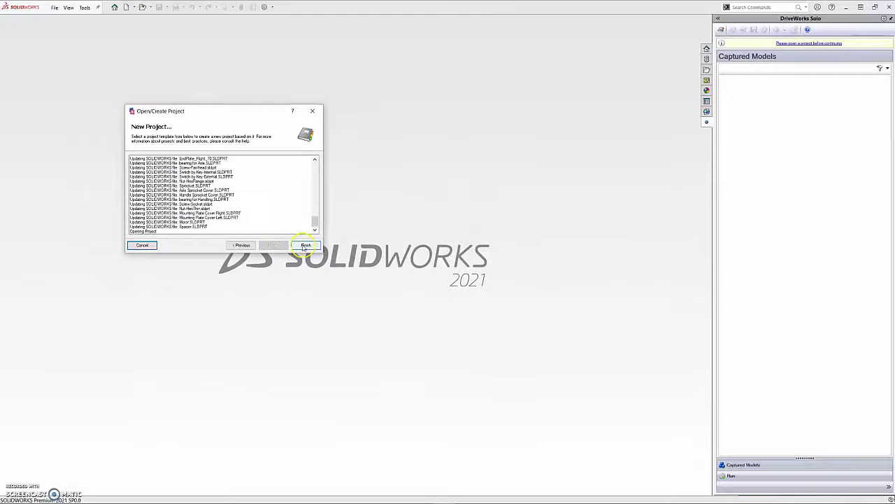
# - Finish the project wizard and open the captured RollerShutterDoor assembly
pyautogui.click(311, 246)
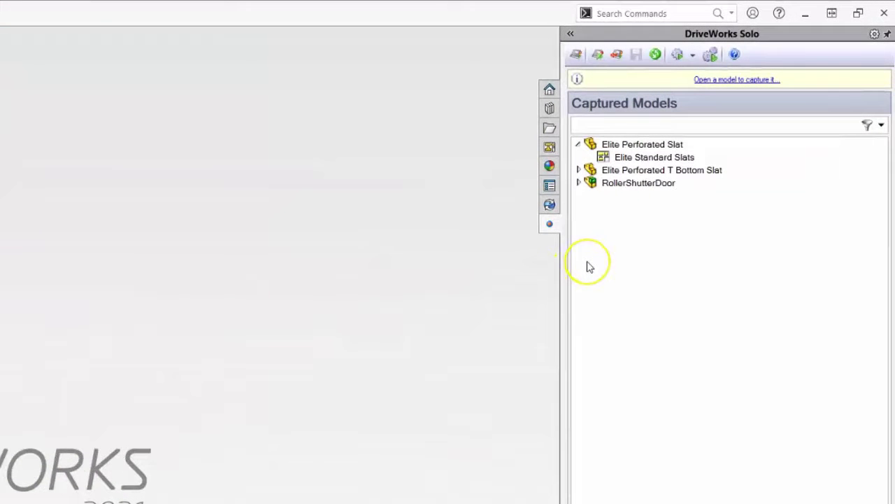
pyautogui.moveTo(587, 266); pyautogui.dragTo(362, 353)
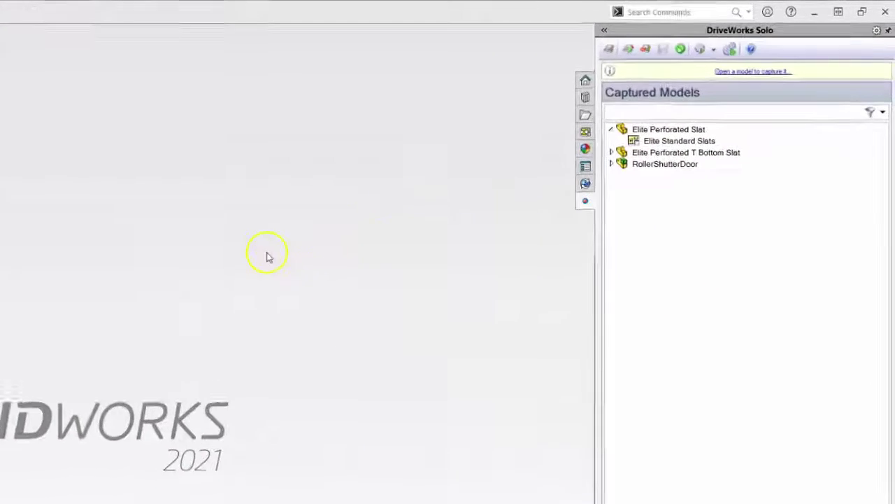
pyautogui.doubleClick(509, 269)
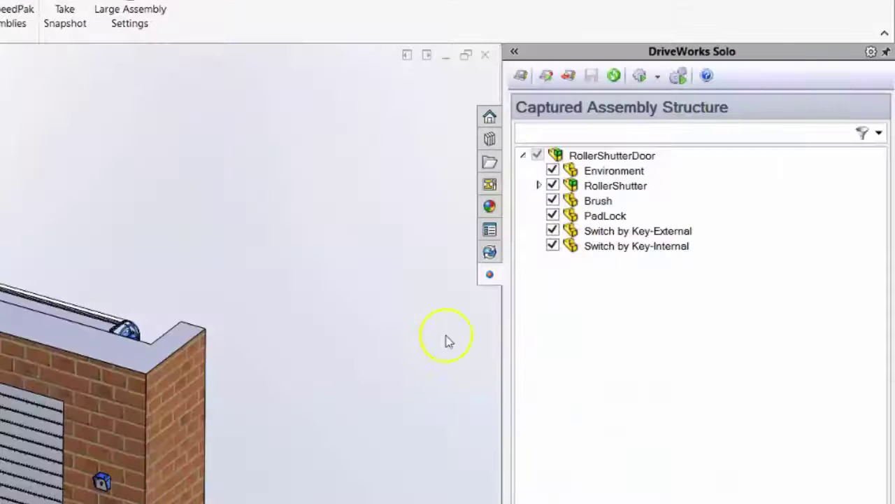
# - Run the project's order forms and replace the Sales Person value with 'R'
pyautogui.click(639, 77)
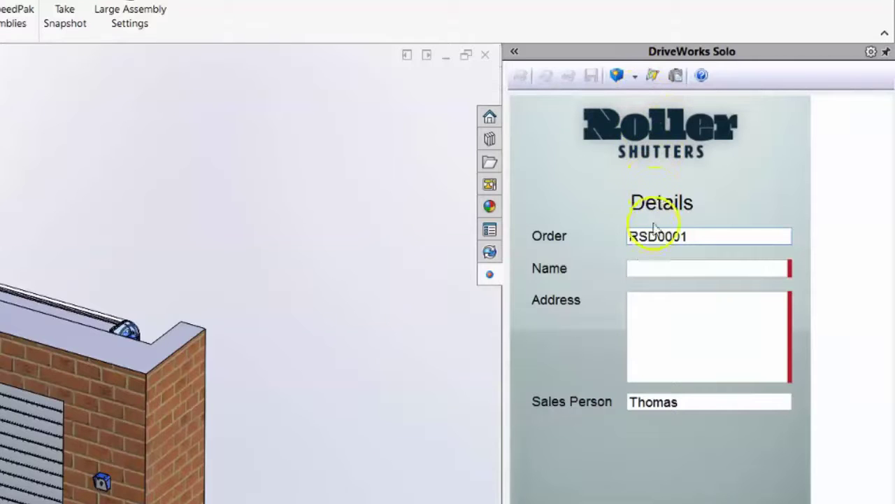
pyautogui.doubleClick(624, 402)
pyautogui.write('Ryan')
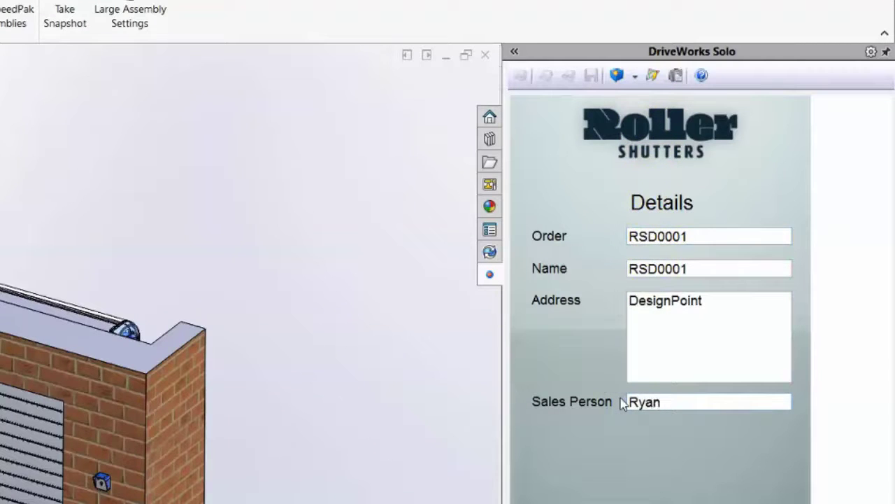
pyautogui.click(623, 402)
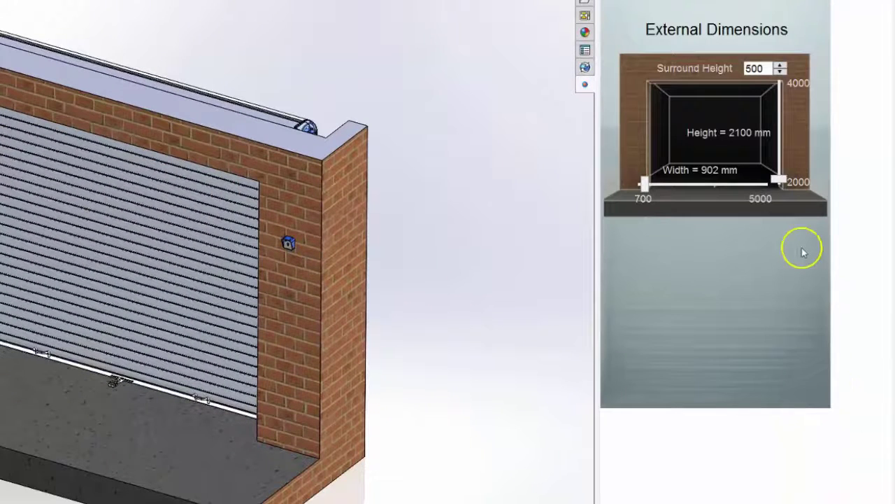
# - Raise the surround height, set door opening height to about 2628 mm, and adjust surround width
pyautogui.click(780, 65)
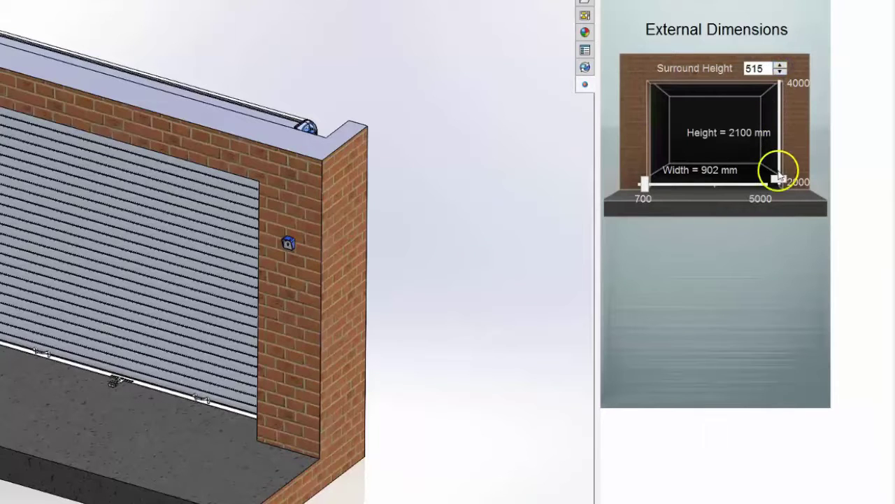
pyautogui.moveTo(778, 180); pyautogui.dragTo(777, 152)
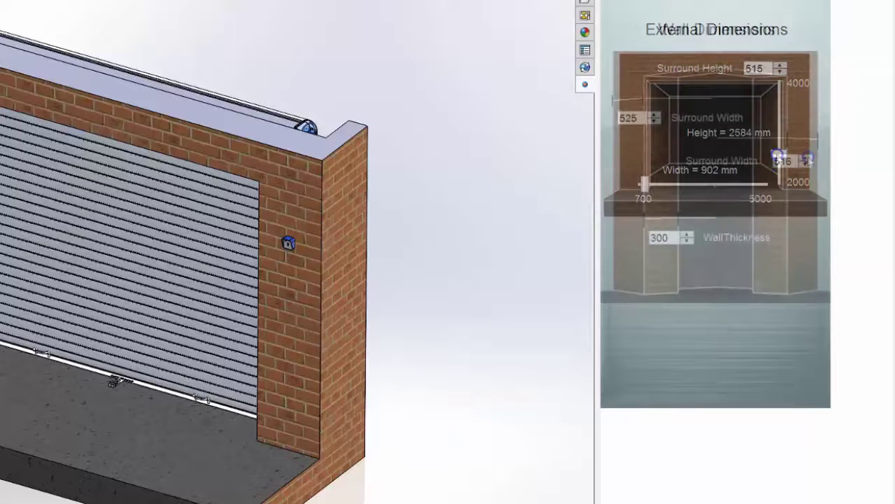
pyautogui.click(808, 158)
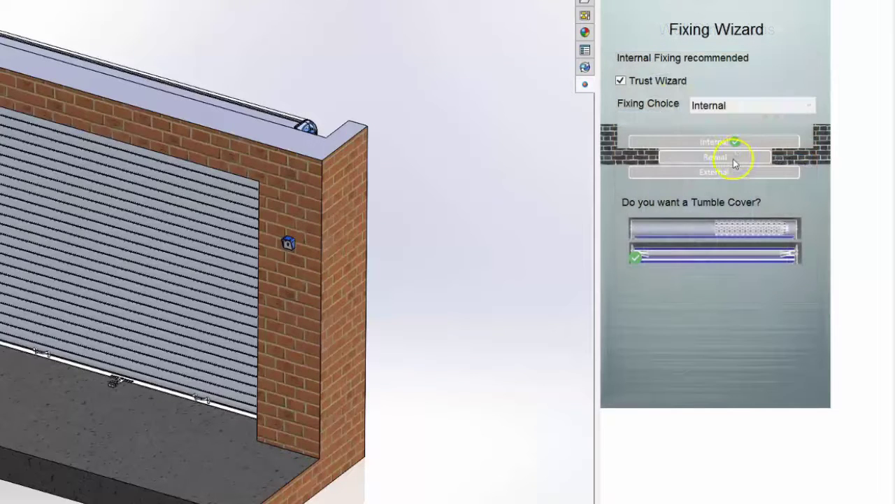
# - Choose a perforated tumble cover and advance through the operation options pages
pyautogui.click(667, 230)
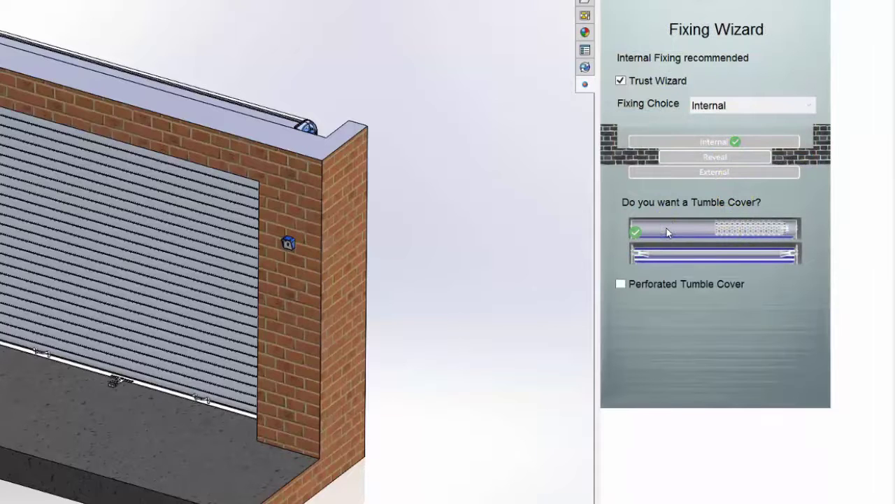
pyautogui.click(677, 256)
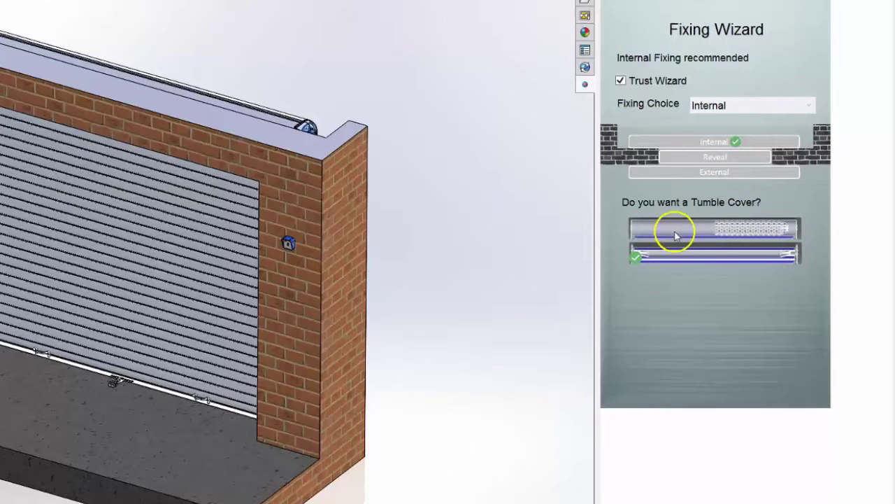
pyautogui.click(675, 233)
pyautogui.click(621, 284)
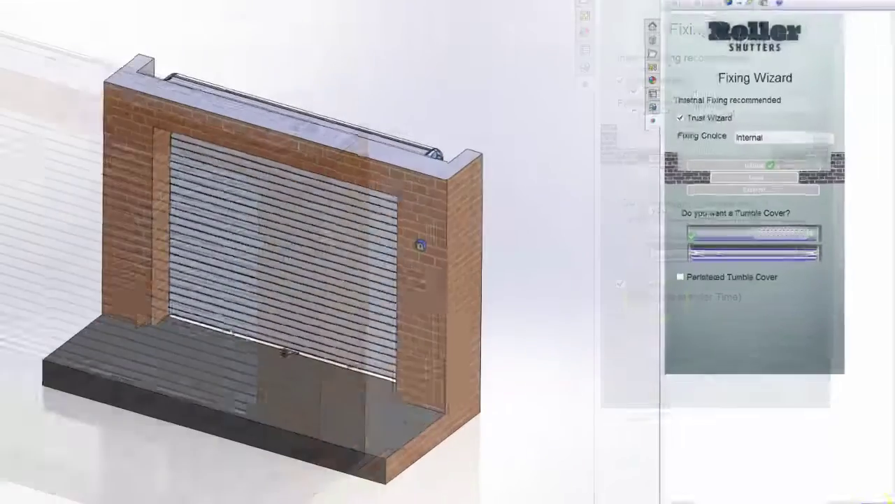
pyautogui.click(880, 450)
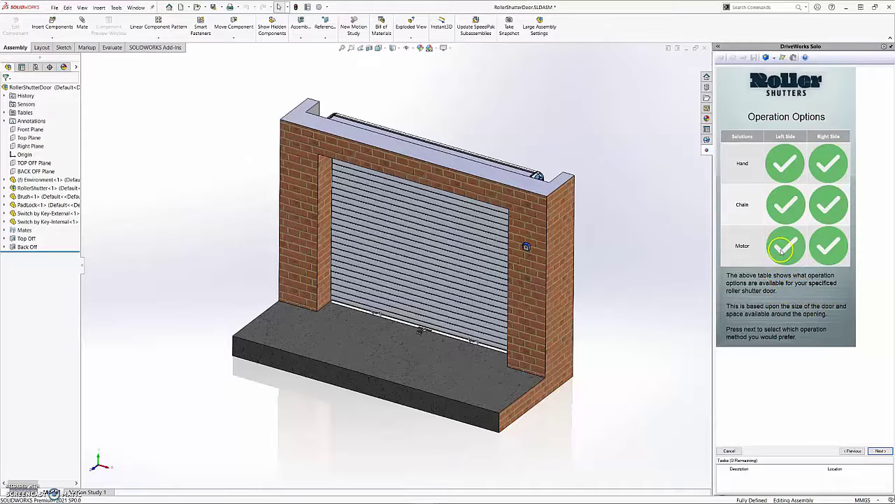
pyautogui.click(874, 451)
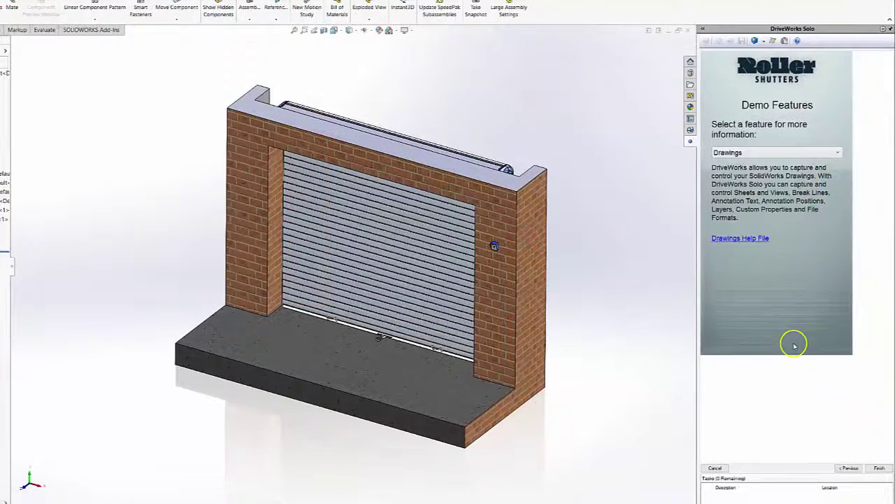
# - Generate the models, drawings, documents and exported form data with all Finish options checked
pyautogui.click(879, 468)
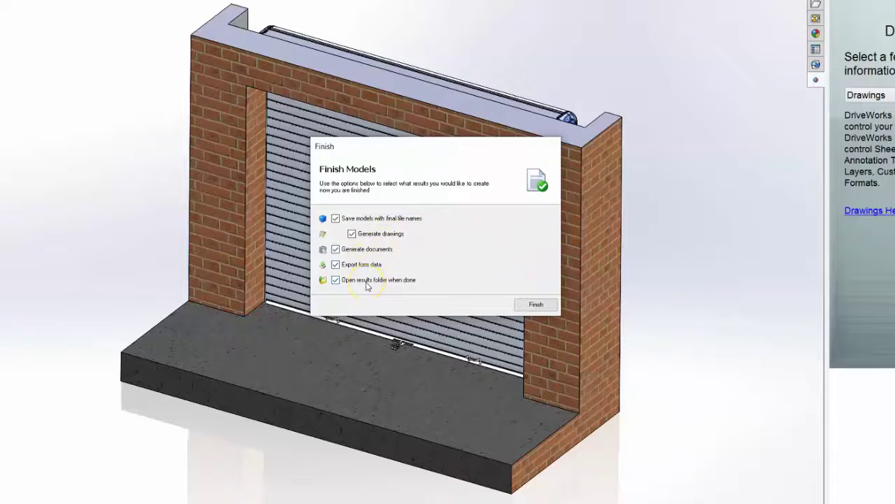
pyautogui.click(535, 305)
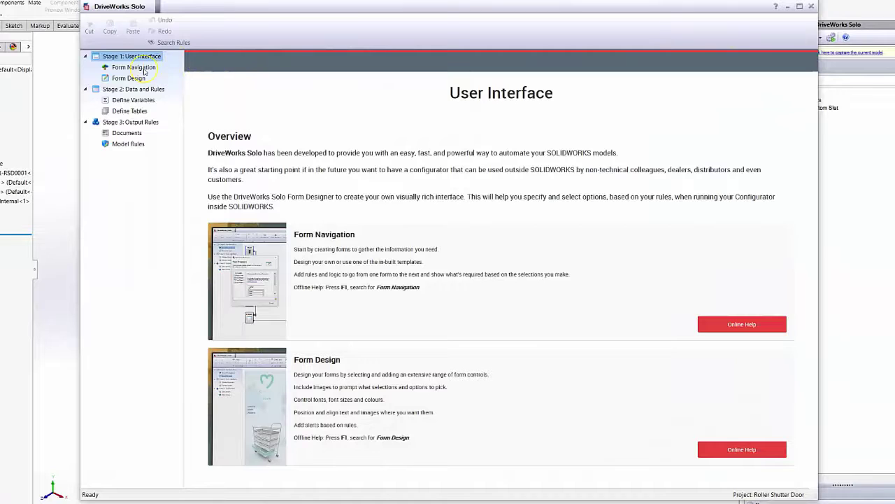
# - Review Form Navigation, Form Design, and the Data and Rules variables and tables
pyautogui.click(144, 68)
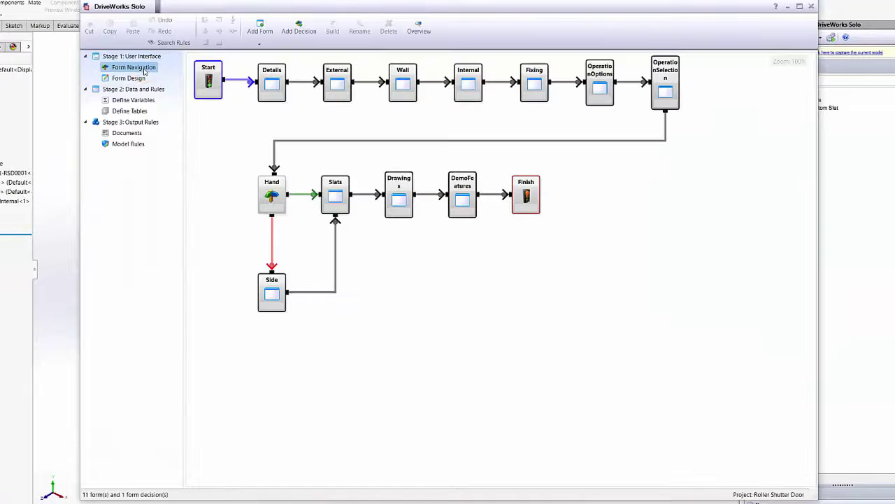
pyautogui.click(140, 79)
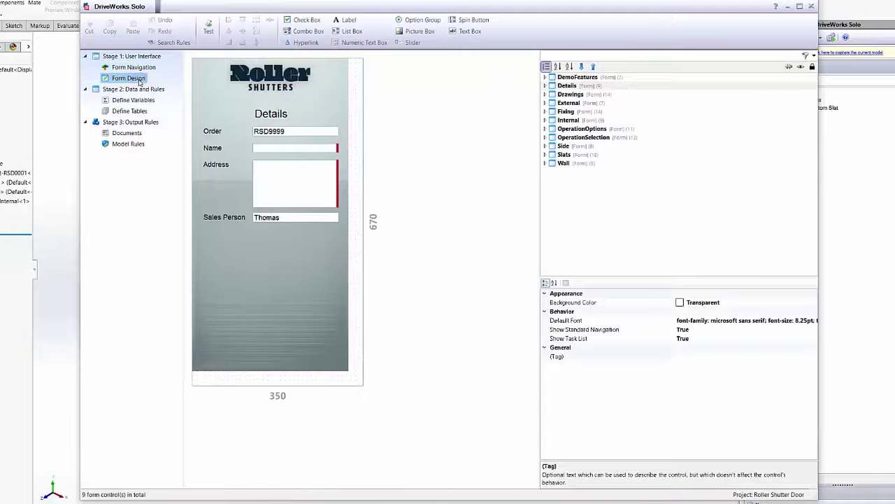
pyautogui.click(141, 90)
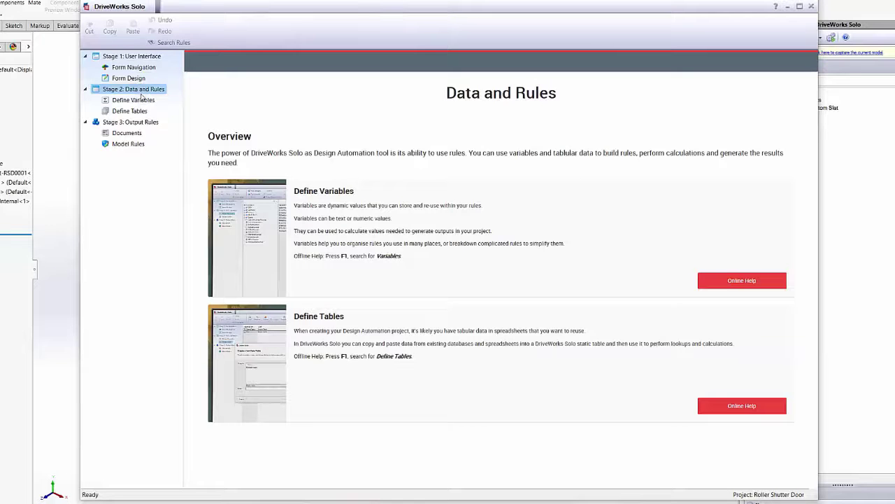
pyautogui.click(139, 101)
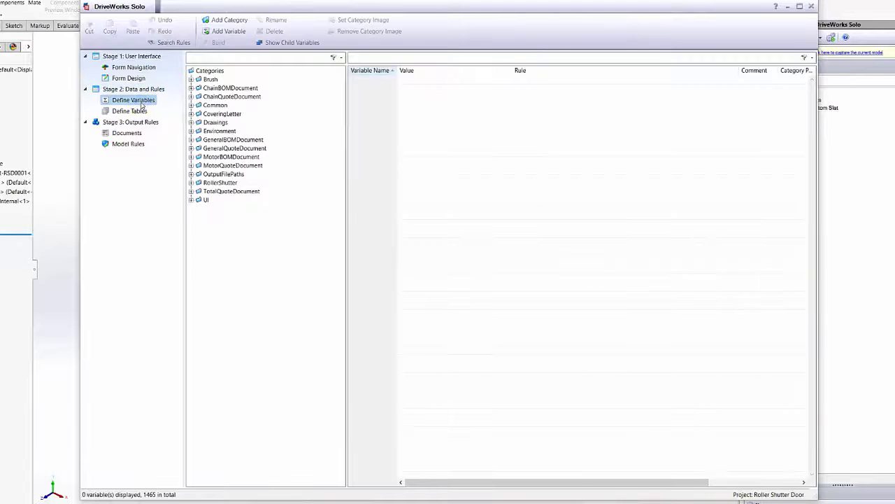
pyautogui.click(139, 113)
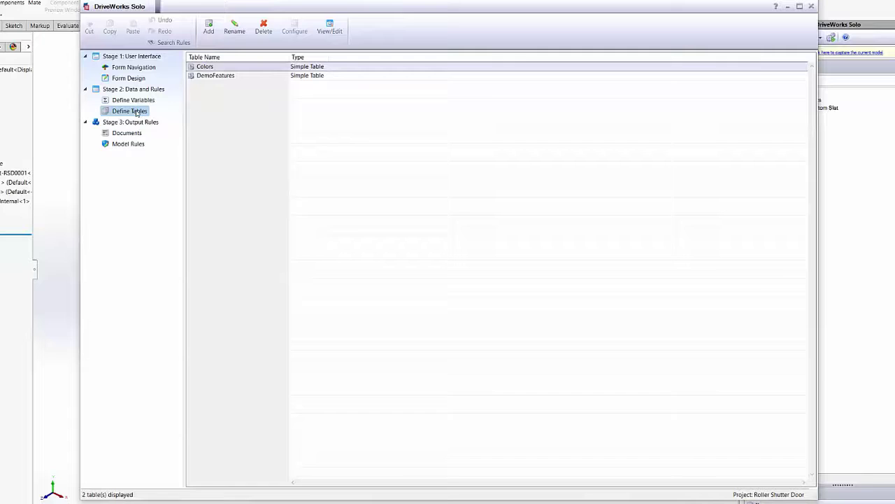
# - Review Output Rules documents and model rules, expanding RollerShutterDoor's components
pyautogui.click(136, 123)
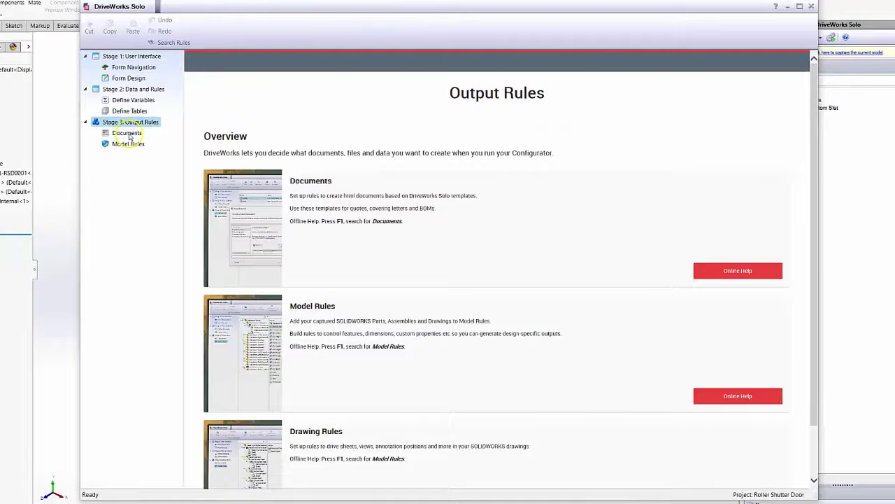
pyautogui.click(127, 133)
pyautogui.click(131, 144)
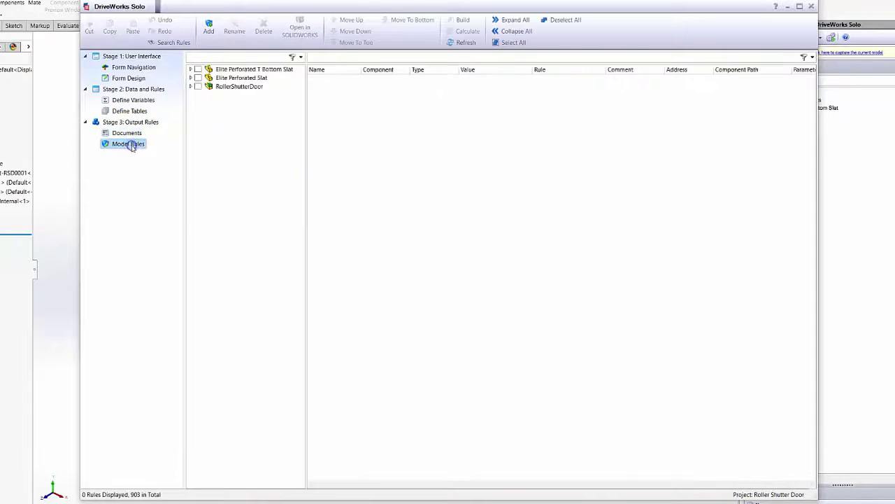
pyautogui.click(198, 87)
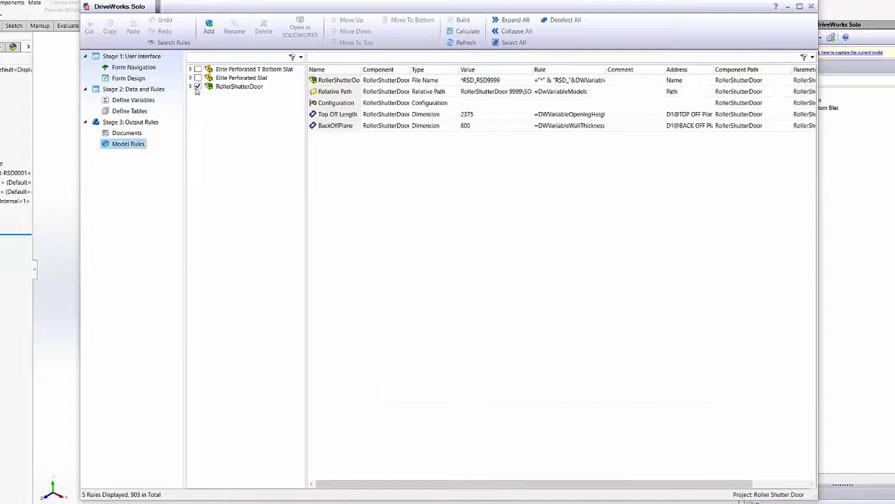
pyautogui.click(191, 86)
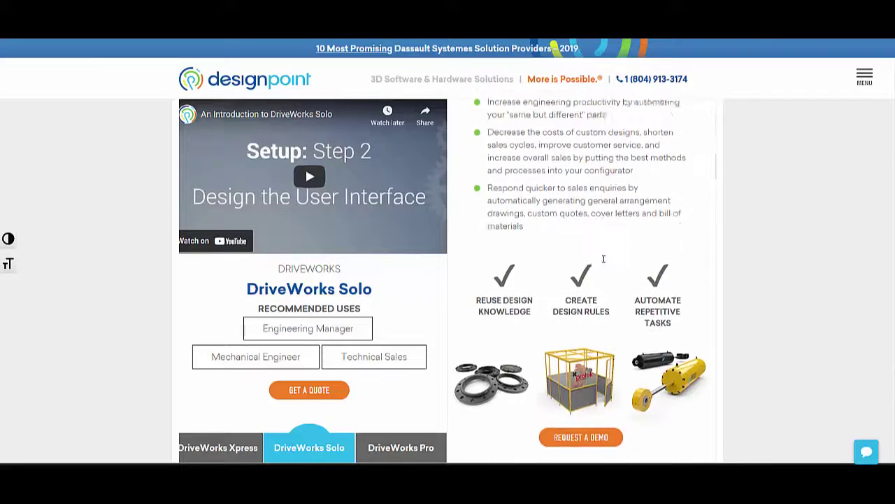
# - Scroll past the capabilities and customer testimonial to the Quick Tips and productivity links
pyautogui.scroll(-2, 603, 261)
pyautogui.scroll(-1, 603, 261)
pyautogui.scroll(-2, 605, 266)
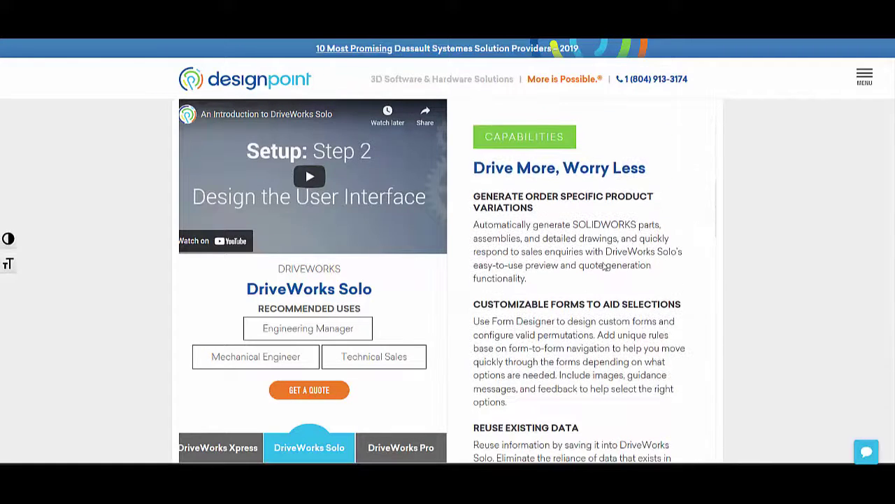
pyautogui.scroll(-3, 604, 262)
pyautogui.scroll(-2, 604, 262)
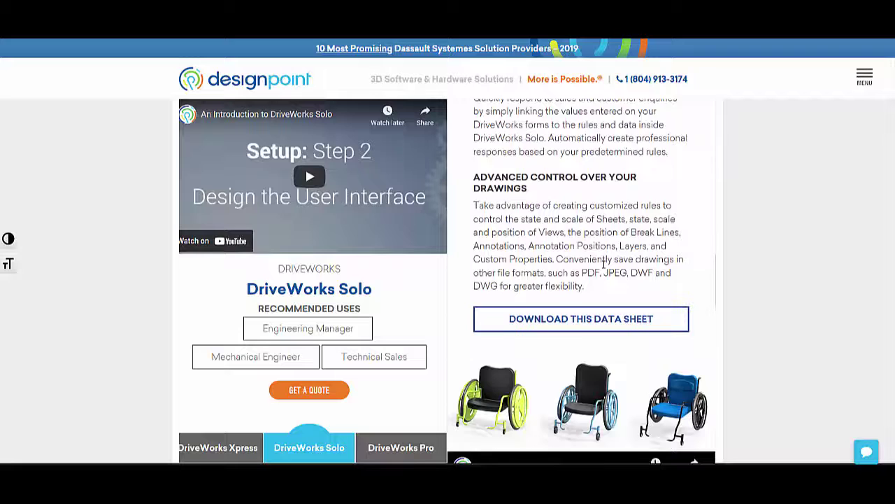
pyautogui.scroll(-2, 604, 262)
pyautogui.scroll(-2, 604, 262)
pyautogui.scroll(-3, 604, 262)
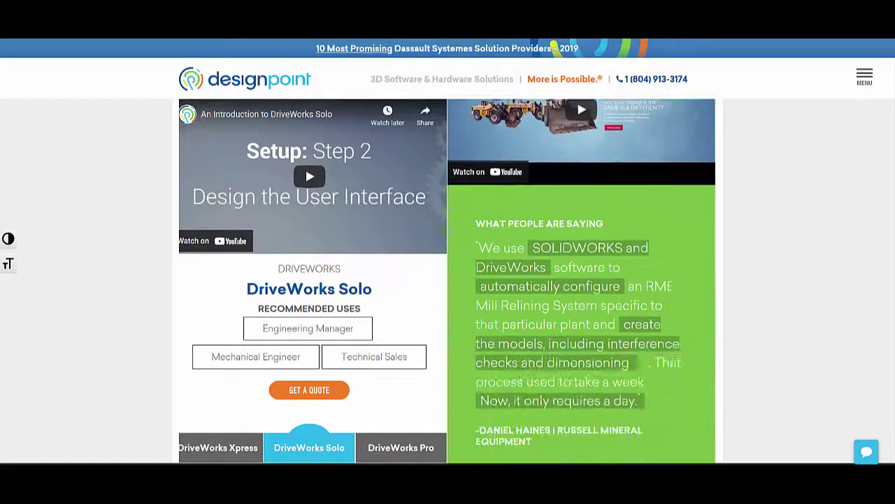
pyautogui.scroll(-1, 603, 261)
pyautogui.scroll(-2, 604, 262)
pyautogui.scroll(-2, 601, 269)
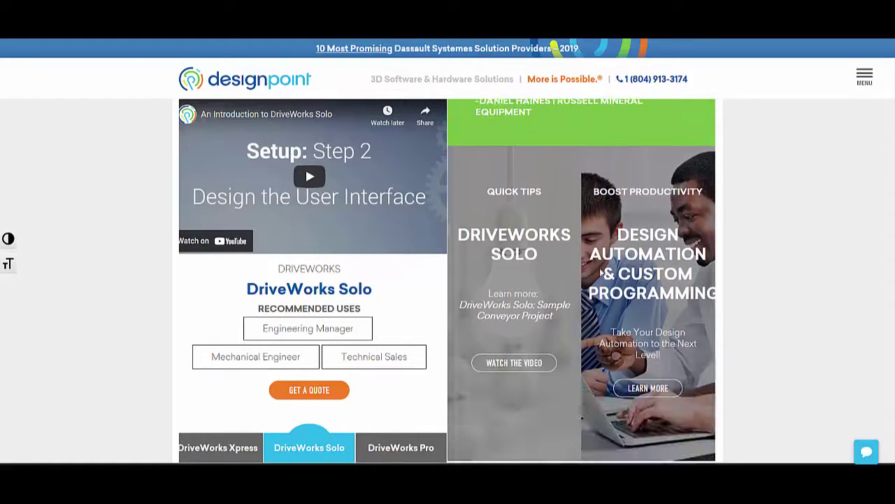